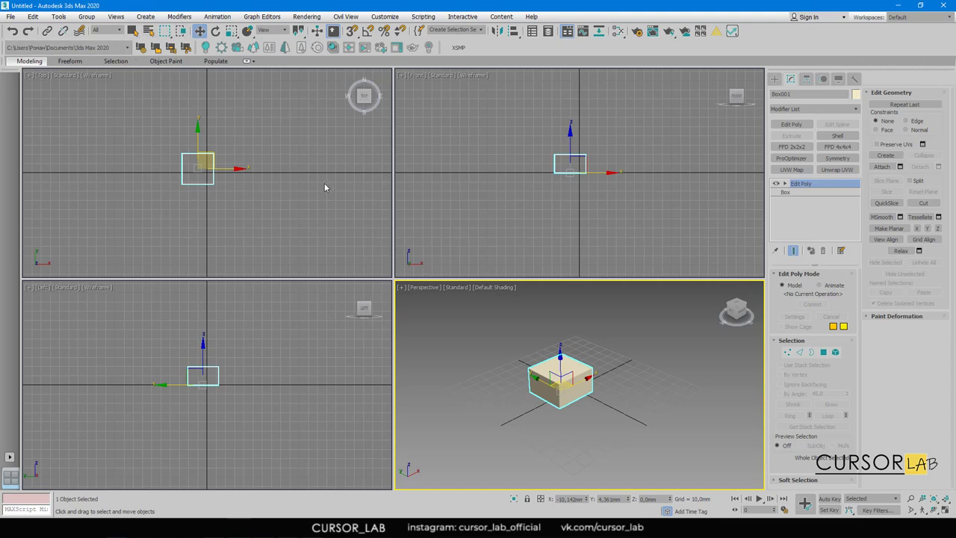
# Switch the selected box through the select, move, rotate and scale tools to compare them
pyautogui.click(132, 31)
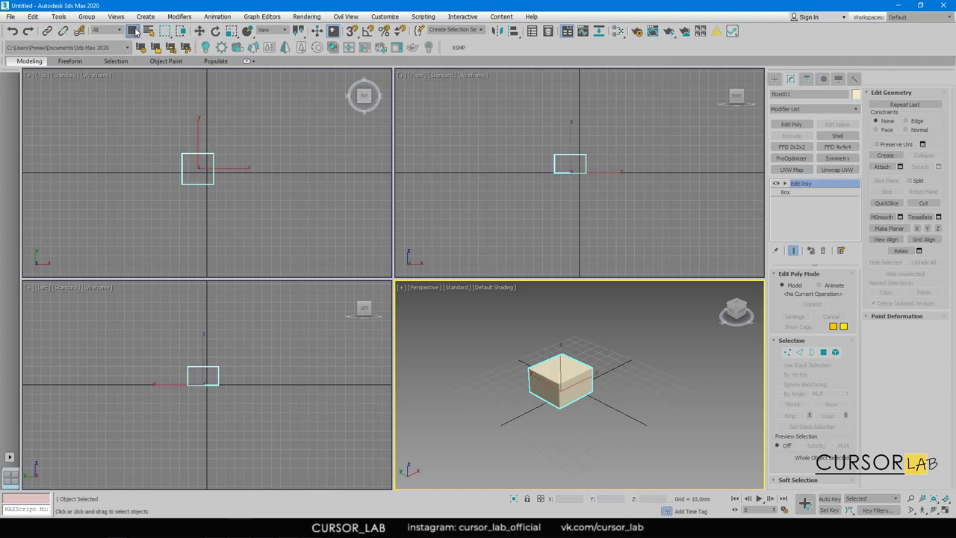
pyautogui.click(200, 32)
pyautogui.click(215, 32)
pyautogui.click(231, 31)
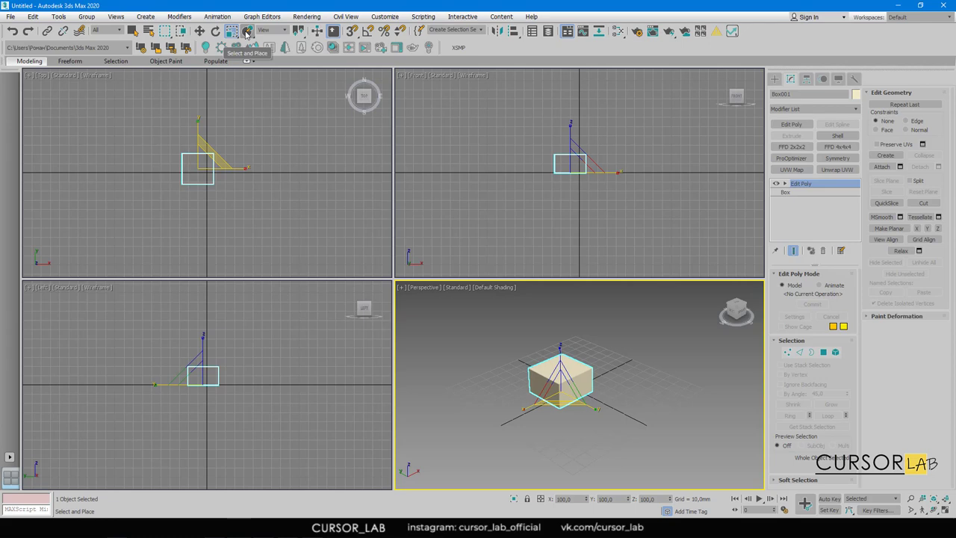
# Deselect the box and review the commands in the viewport's quad menu with nothing selected
pyautogui.click(516, 331)
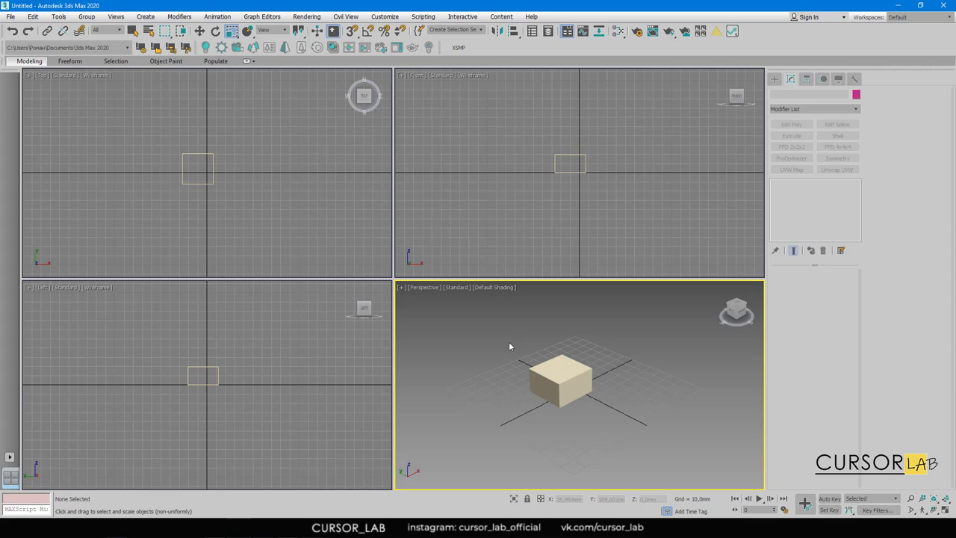
pyautogui.rightClick(509, 346)
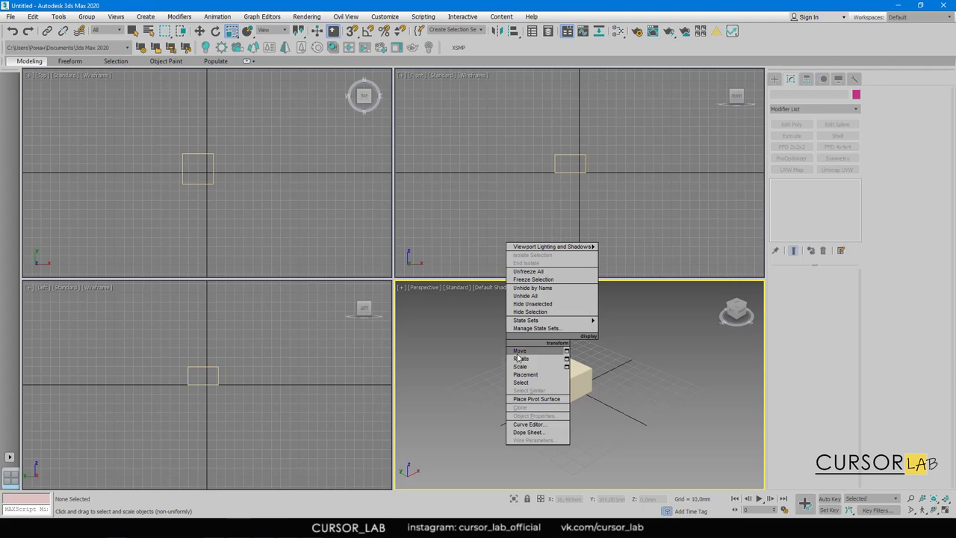
pyautogui.moveTo(524, 324)
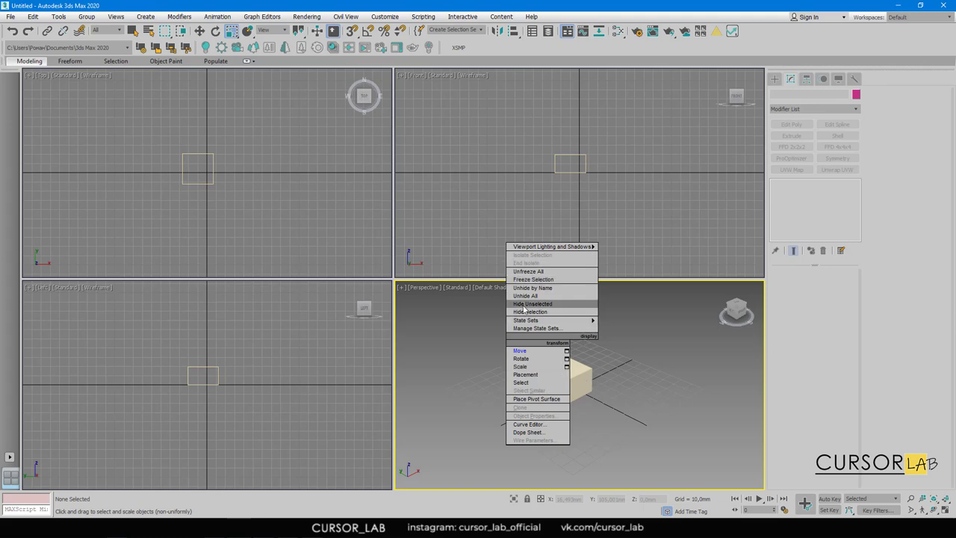
pyautogui.click(485, 351)
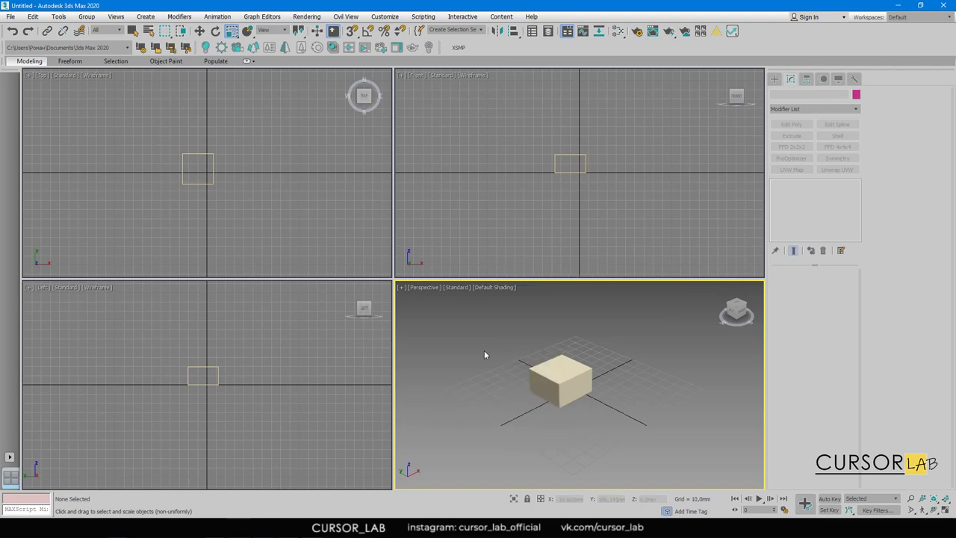
# Inspect the quad menu for the selected box and for a side polygon at Polygon level, returning to object level
pyautogui.click(551, 369)
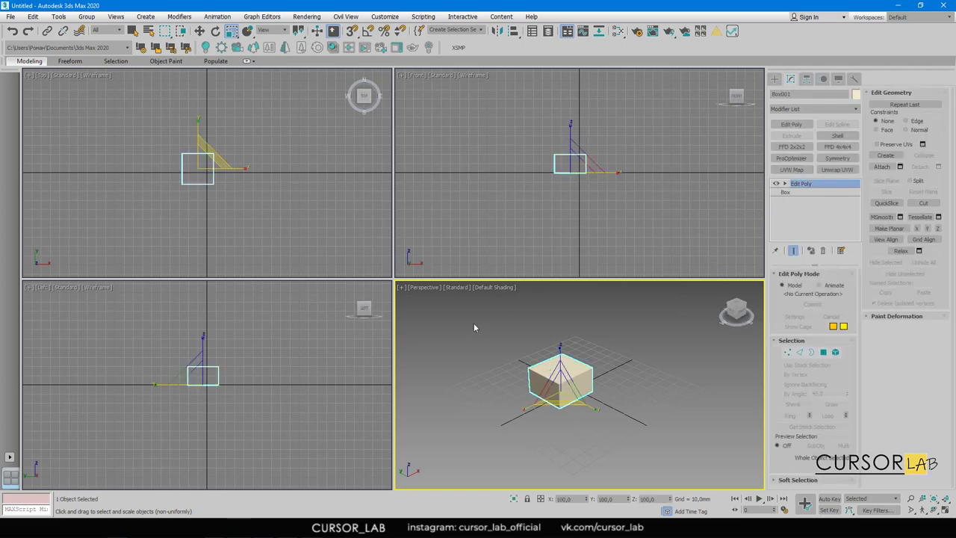
pyautogui.rightClick(522, 354)
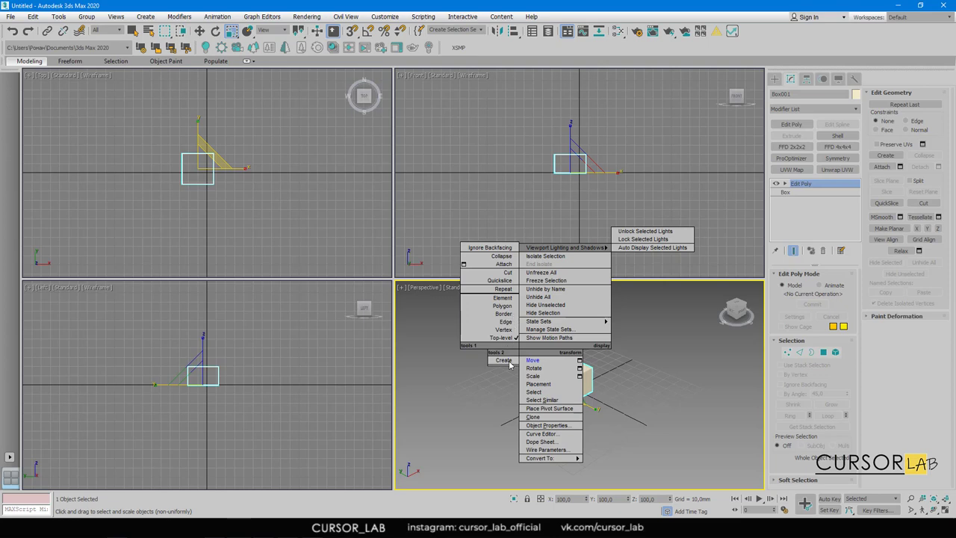
pyautogui.click(493, 307)
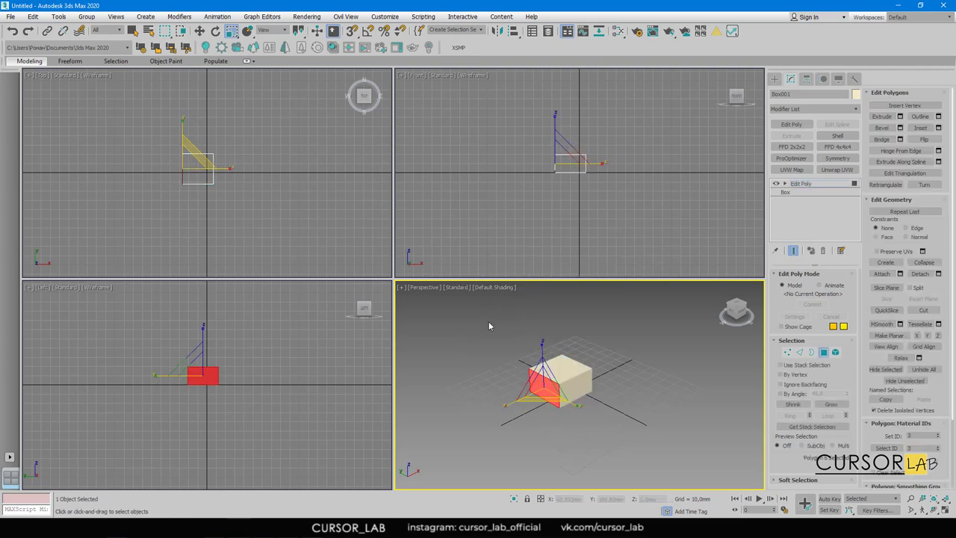
pyautogui.click(563, 362)
pyautogui.click(571, 382)
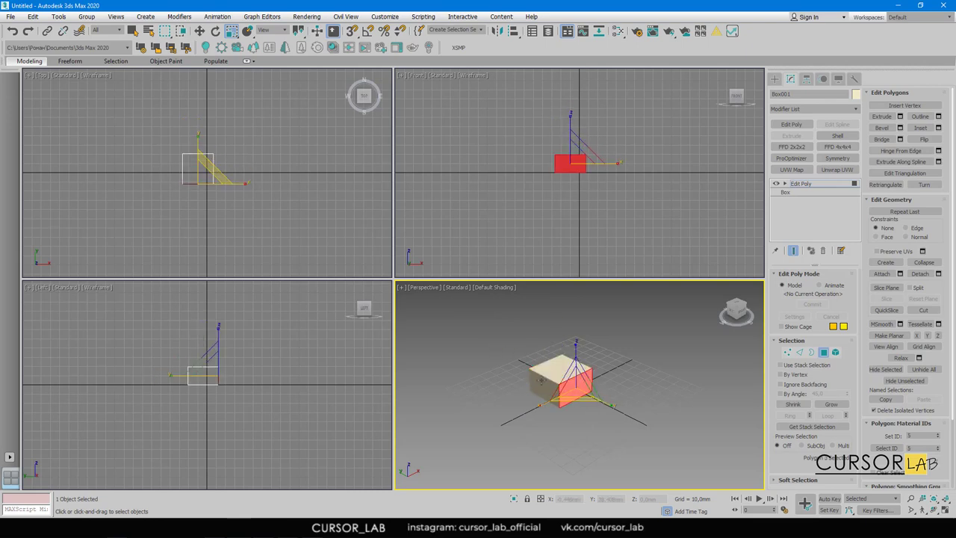
pyautogui.rightClick(541, 380)
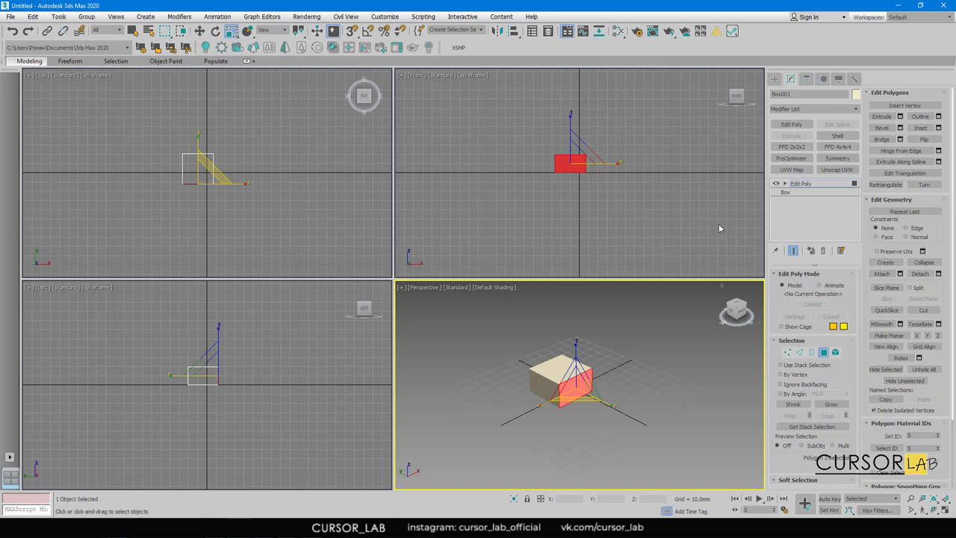
pyautogui.click(803, 183)
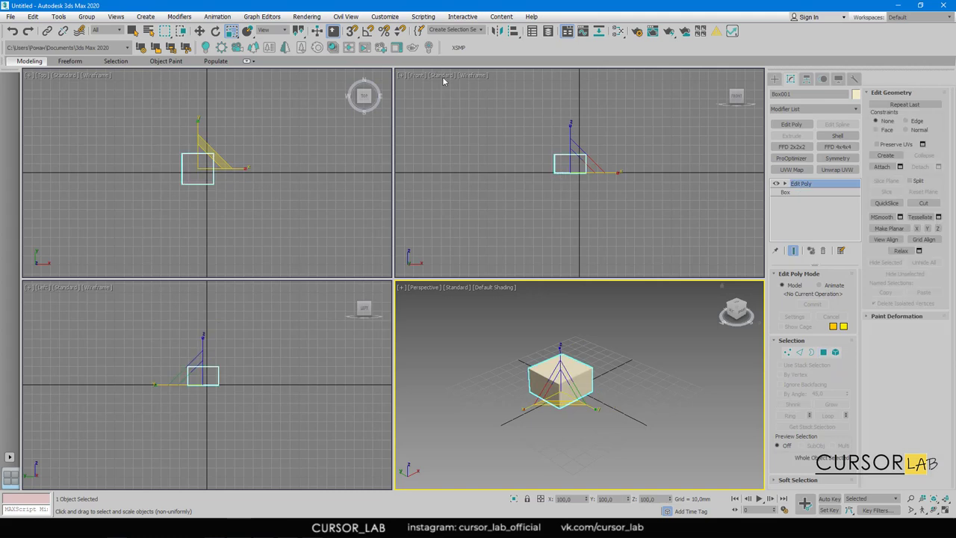
# Open the user interface customization settings for quad menus
pyautogui.click(394, 17)
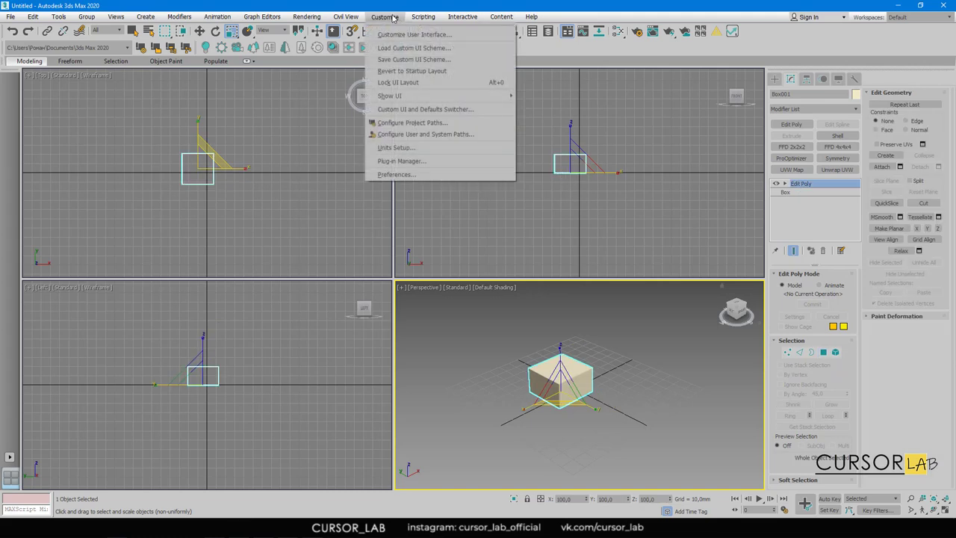
pyautogui.click(453, 36)
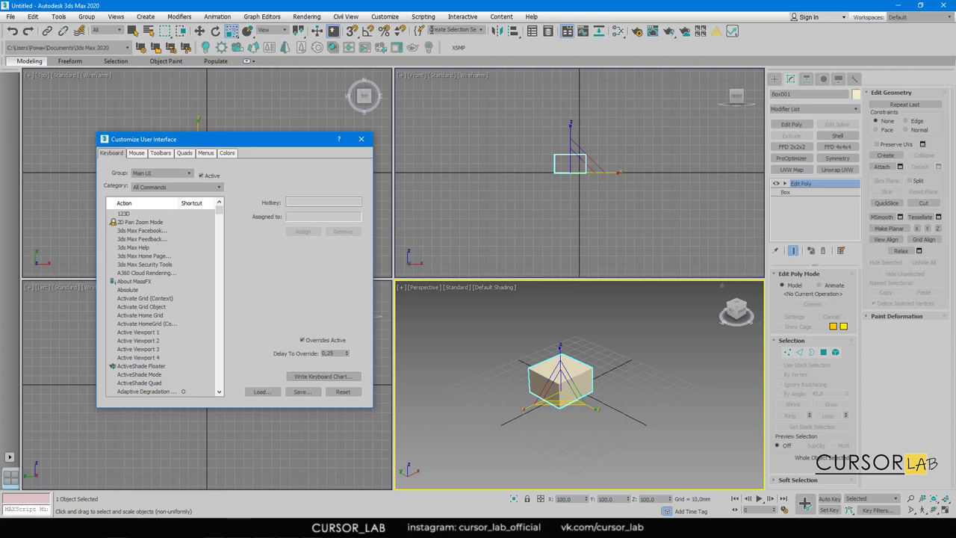
pyautogui.click(138, 153)
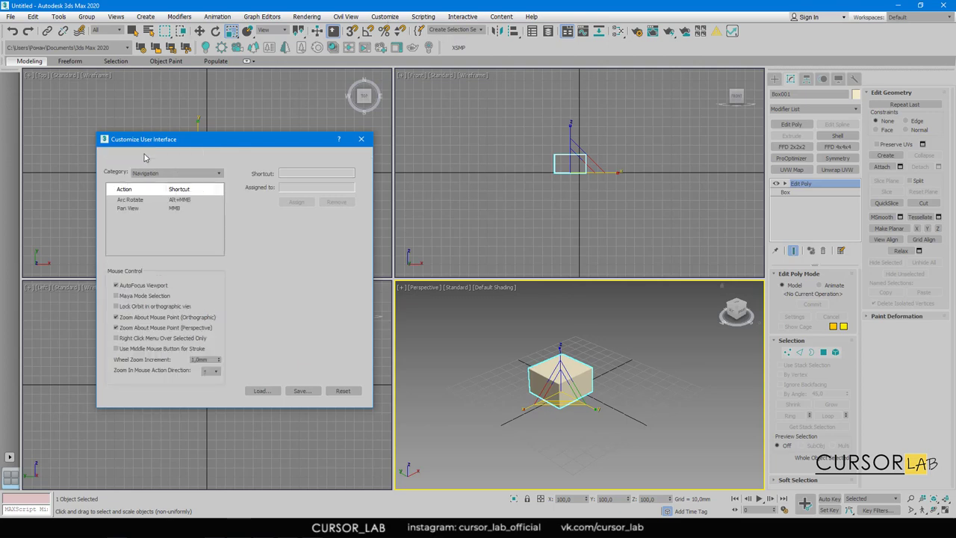
pyautogui.click(161, 153)
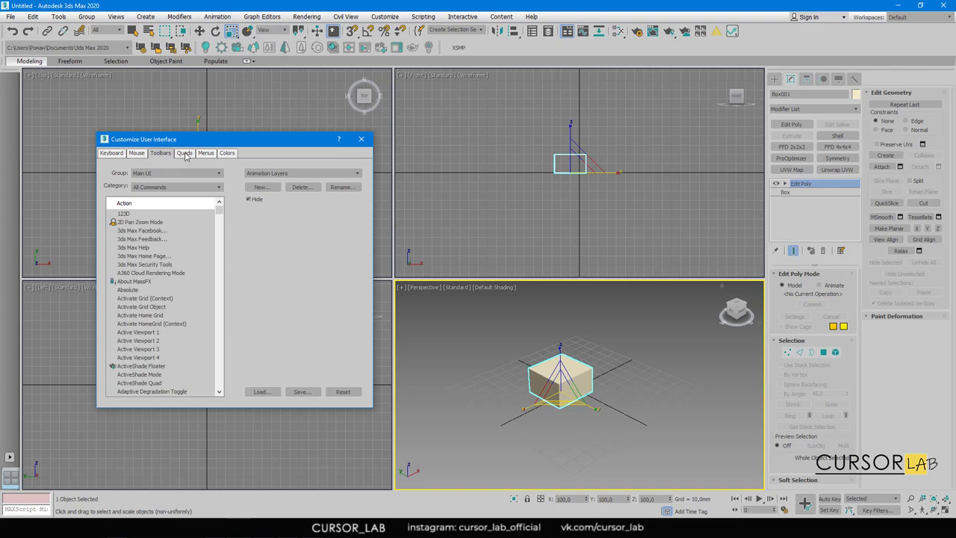
pyautogui.click(185, 153)
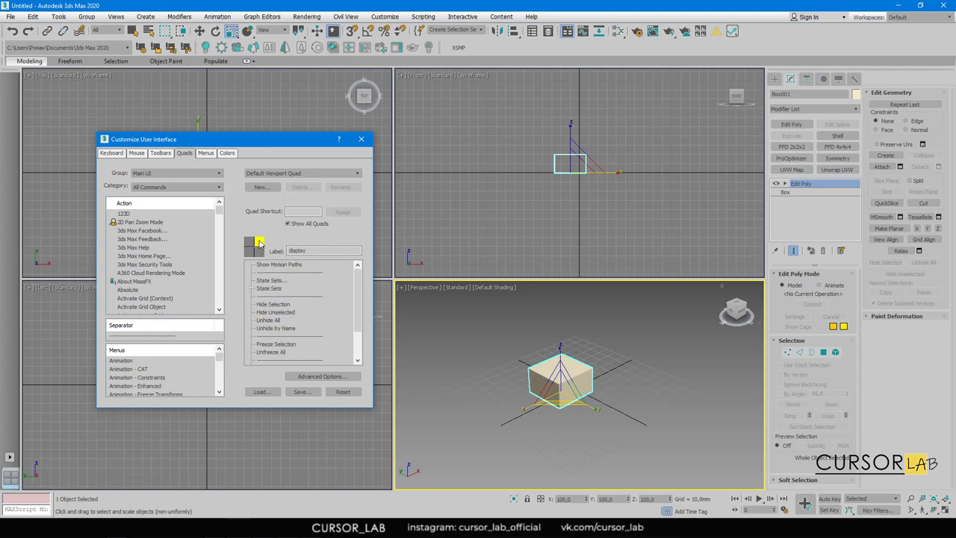
# Review the tools 1 and tools 2 quadrants of the Default Viewport Quad and make the transform quadrant active for editing
pyautogui.click(250, 246)
pyautogui.click(251, 255)
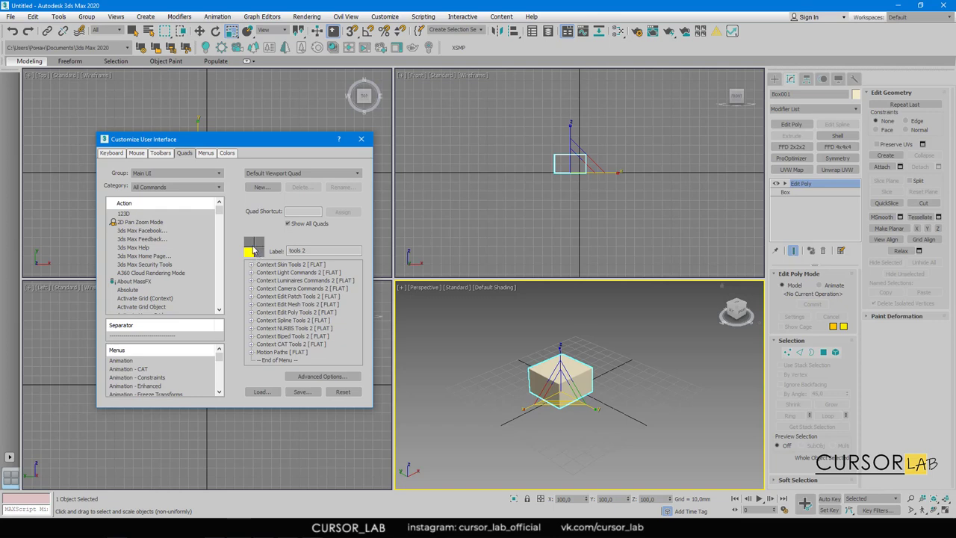
pyautogui.click(248, 254)
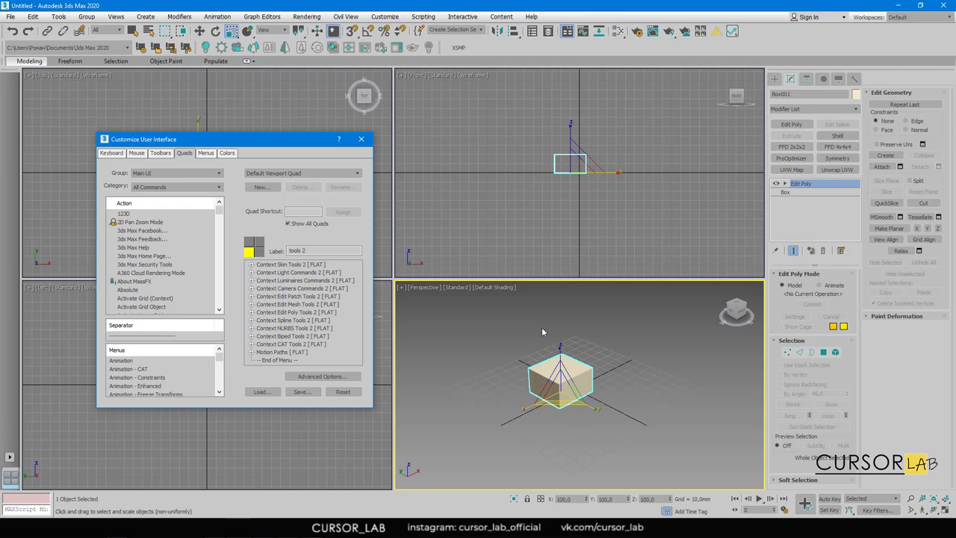
pyautogui.click(259, 254)
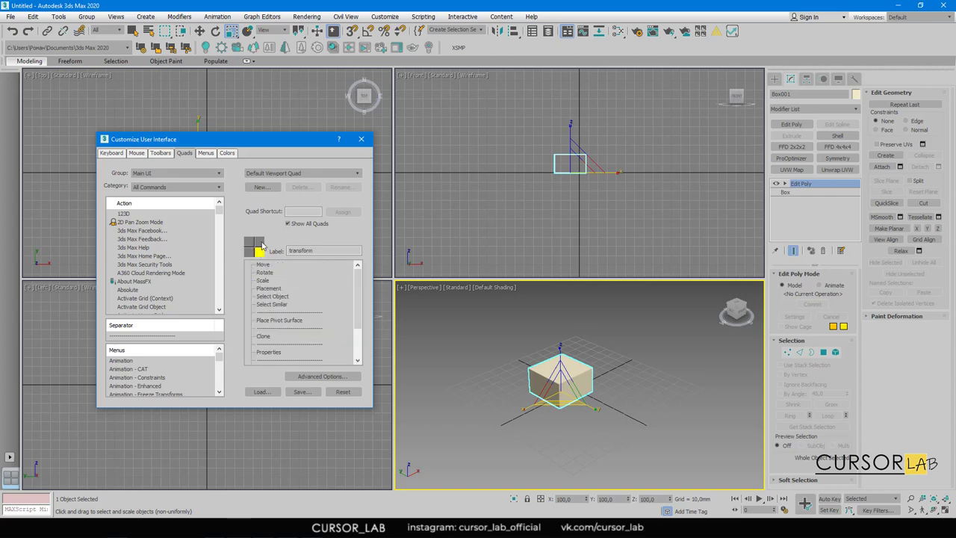
pyautogui.click(252, 240)
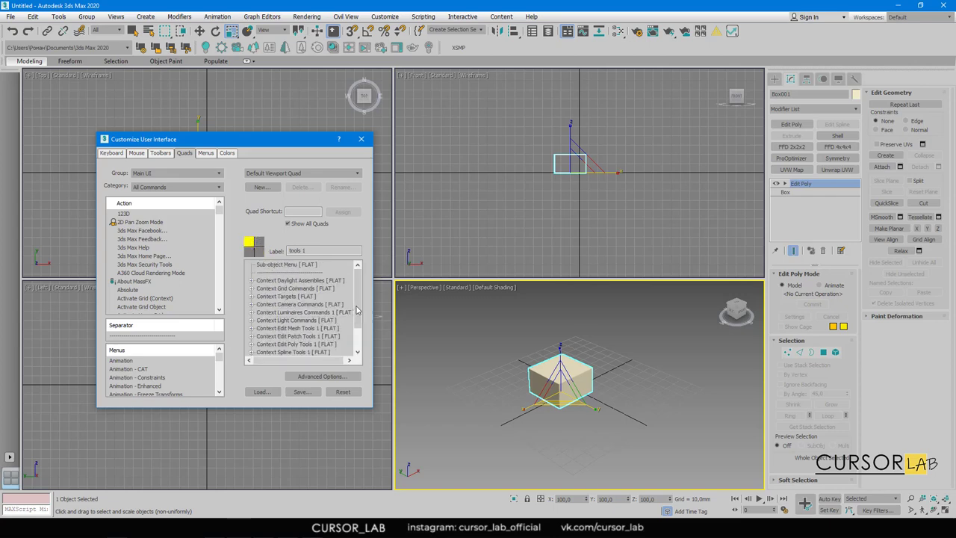
pyautogui.moveTo(357, 306); pyautogui.dragTo(361, 338)
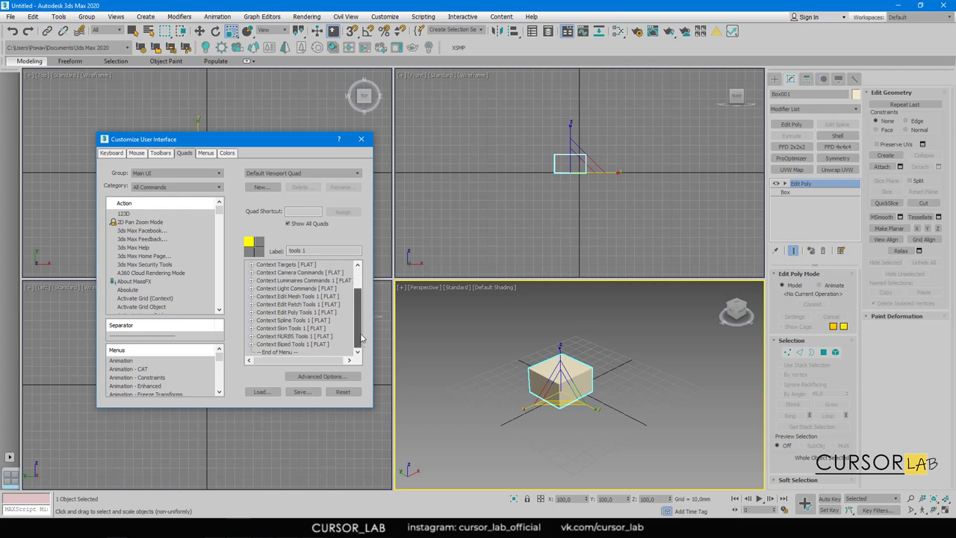
pyautogui.click(249, 252)
pyautogui.click(259, 253)
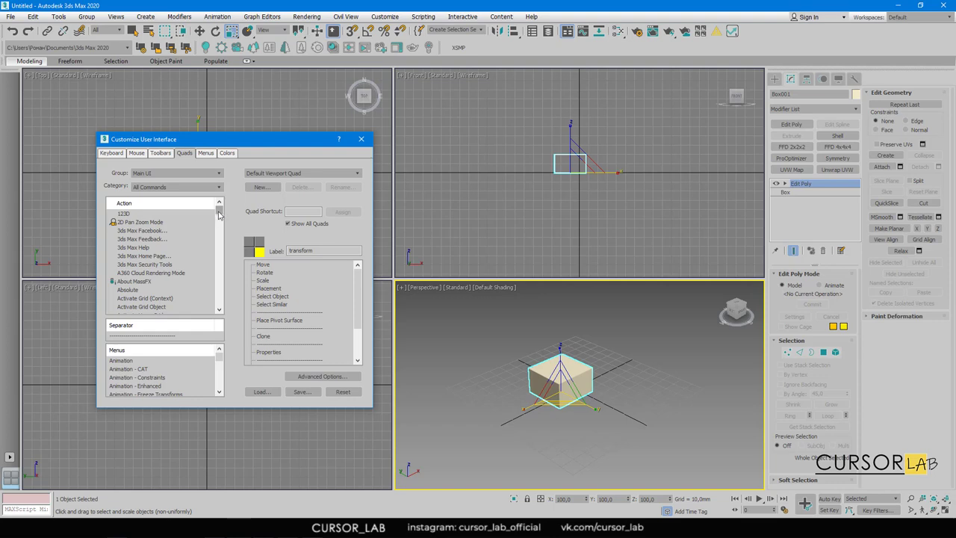
# Check the available action groups and categories, keeping Main UI and All Commands
pyautogui.click(201, 178)
pyautogui.click(200, 195)
pyautogui.click(201, 186)
pyautogui.click(204, 196)
# Add the Corona Mtl/Lights converter and Corona Proxy Exporter actions to the transform quadrant, directly above Curve Editor (Open)
pyautogui.scroll(-15, 220, 213)
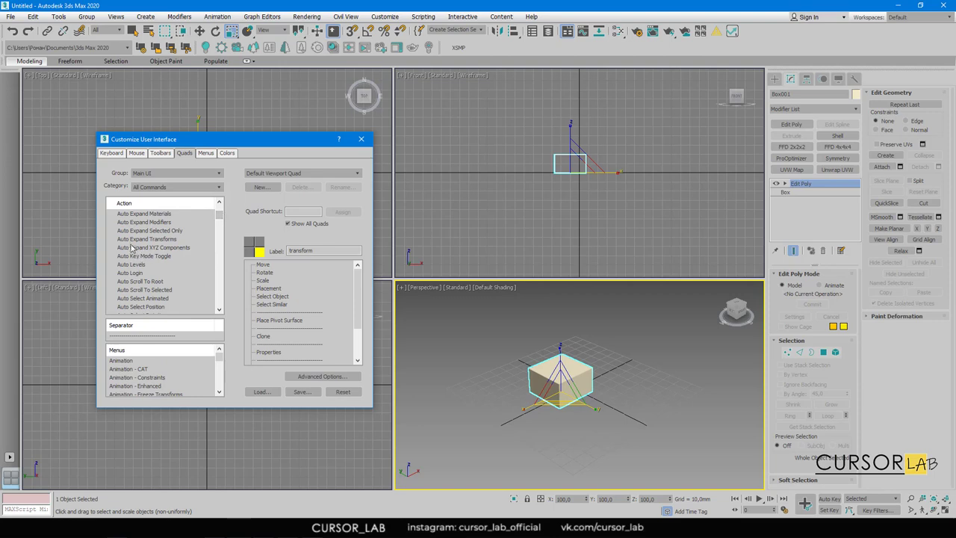
pyautogui.moveTo(220, 217); pyautogui.dragTo(220, 234)
pyautogui.scroll(12, 213, 238)
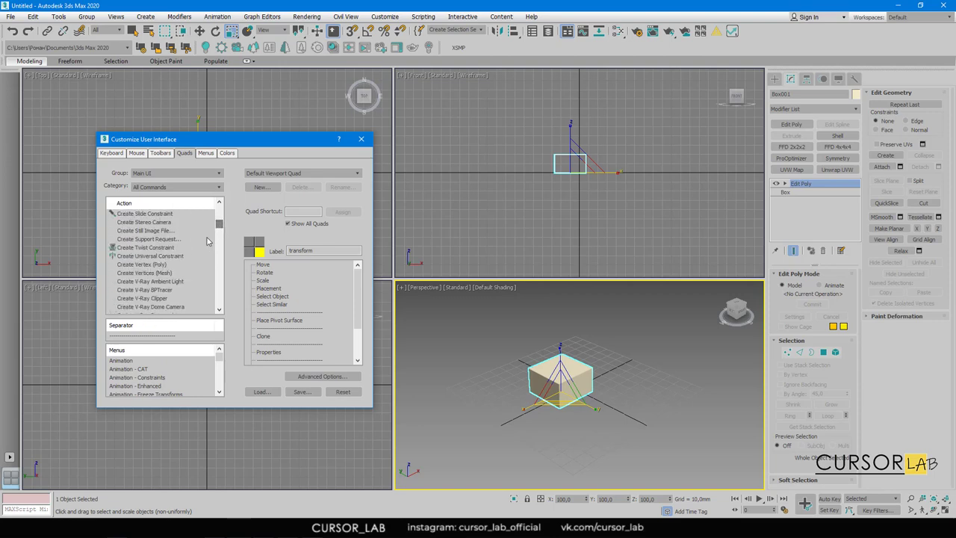
pyautogui.scroll(-1, 165, 265)
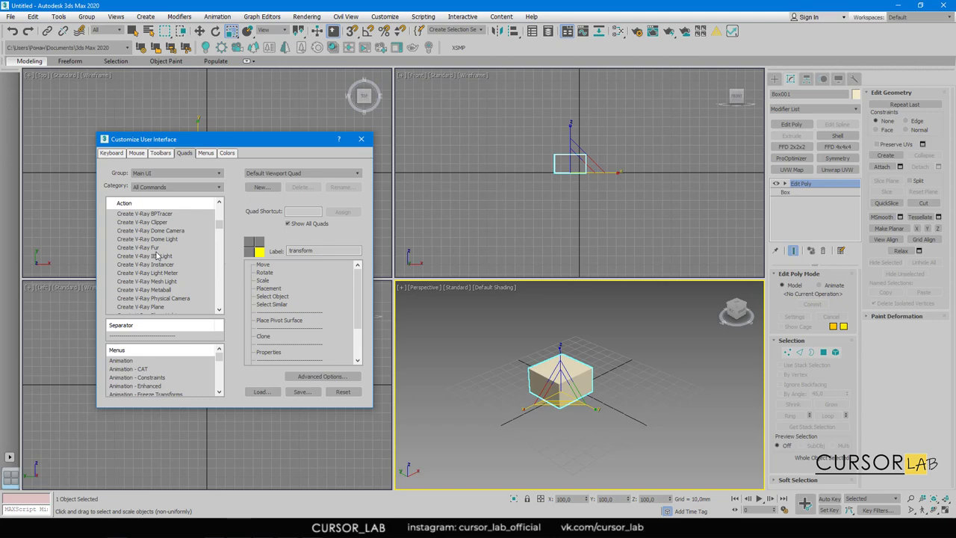
pyautogui.scroll(4, 157, 256)
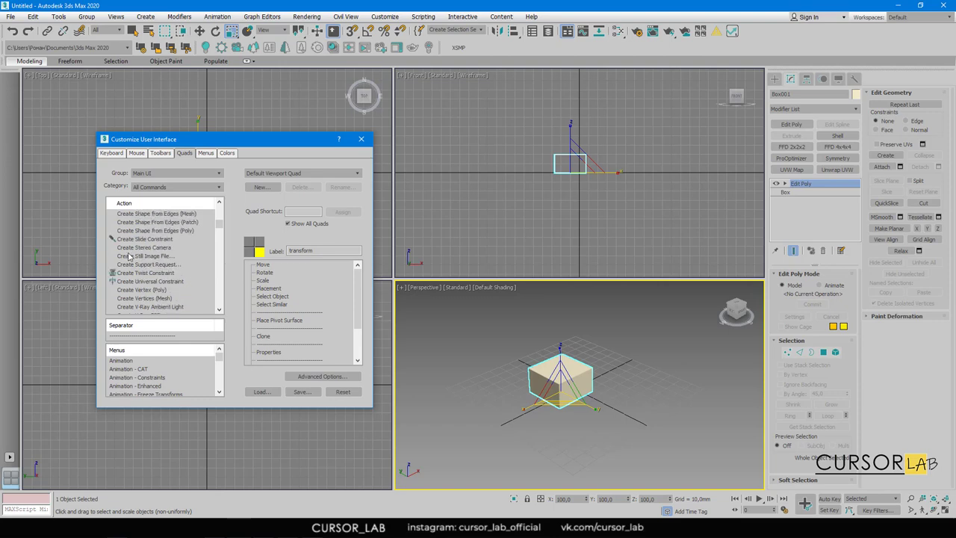
pyautogui.scroll(15, 127, 255)
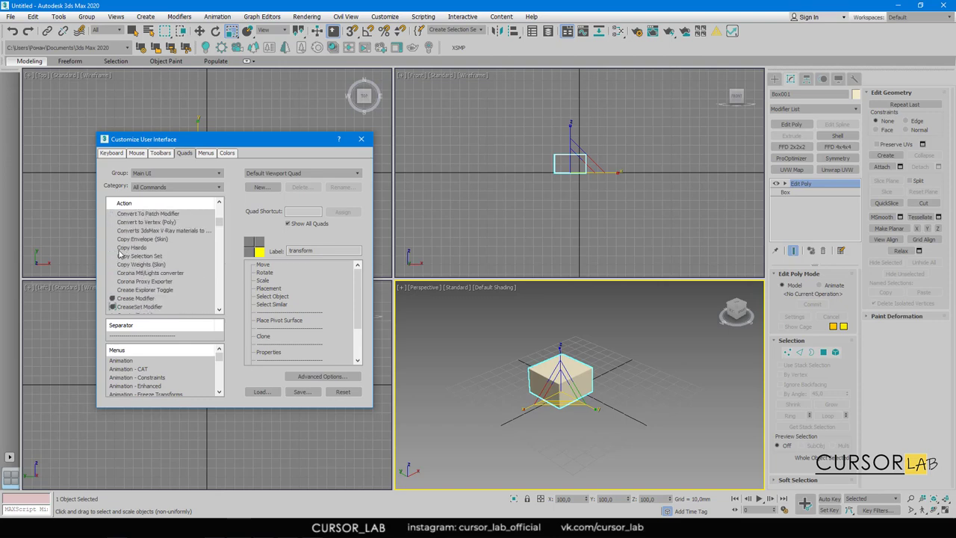
pyautogui.scroll(2, 119, 255)
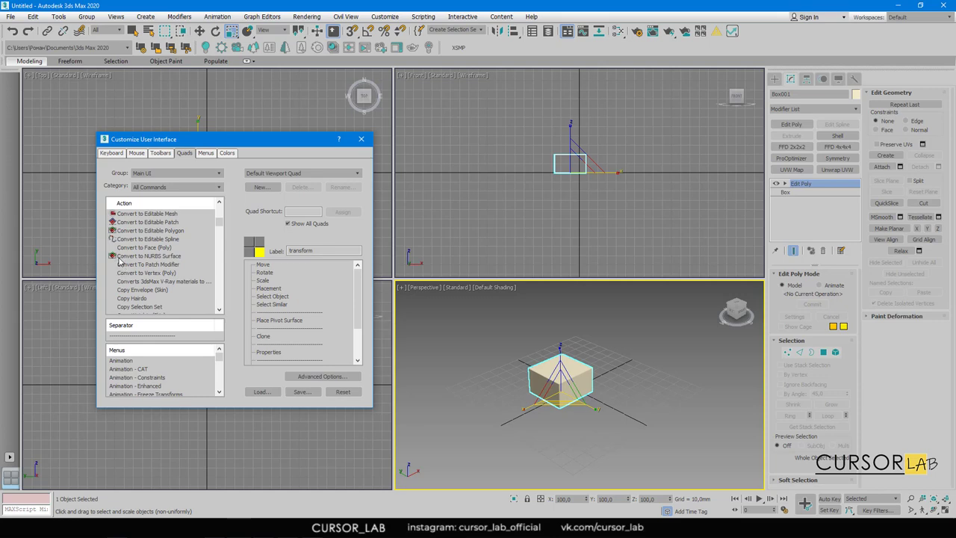
pyautogui.scroll(2, 121, 261)
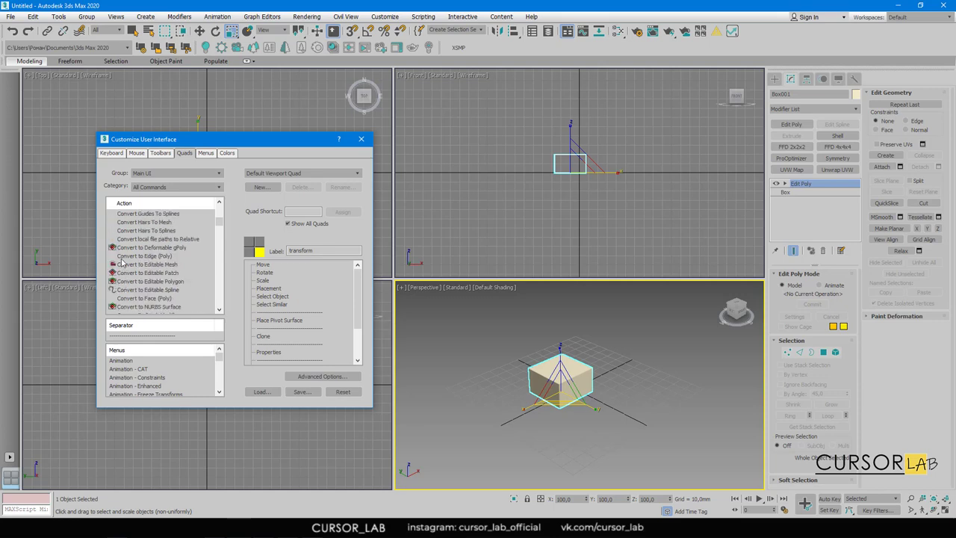
pyautogui.scroll(8, 122, 261)
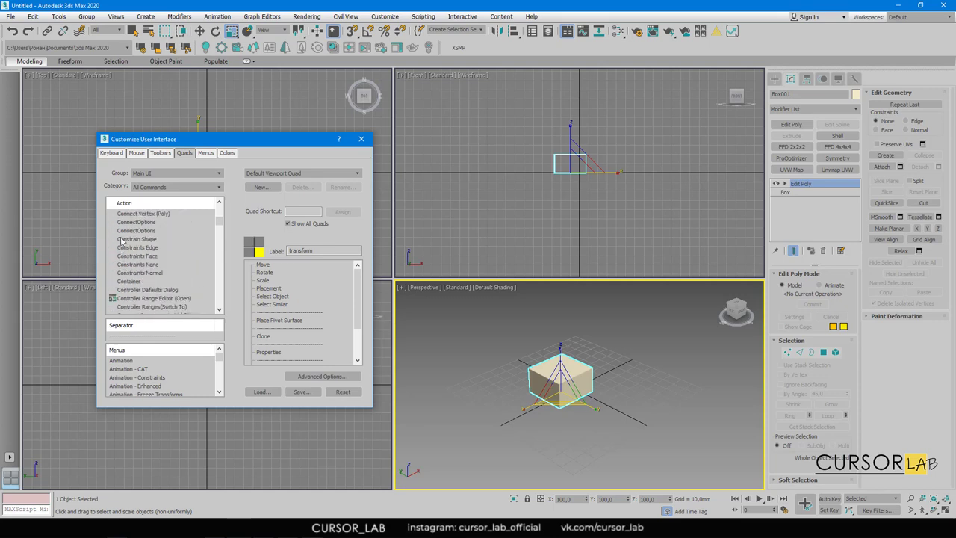
pyautogui.scroll(-6, 121, 239)
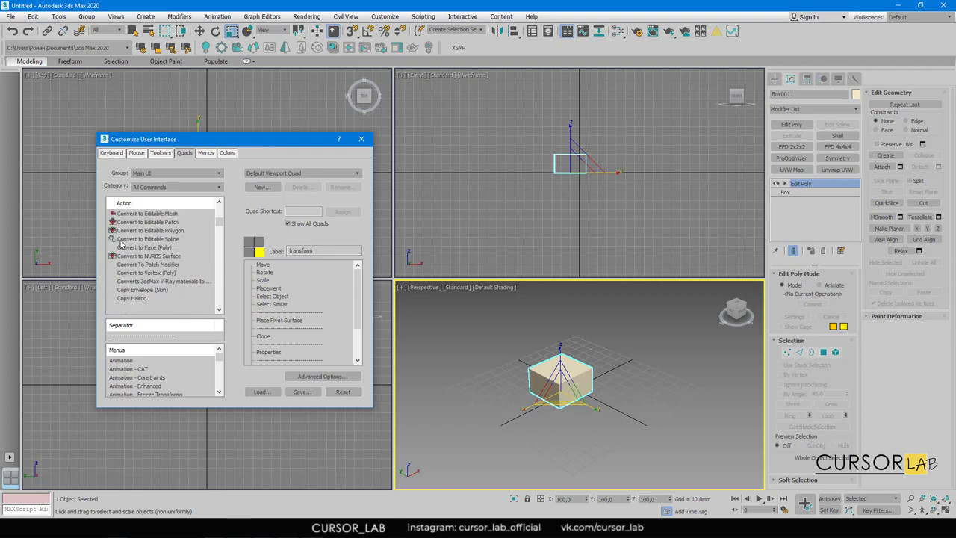
pyautogui.scroll(-1, 119, 243)
pyautogui.click(127, 299)
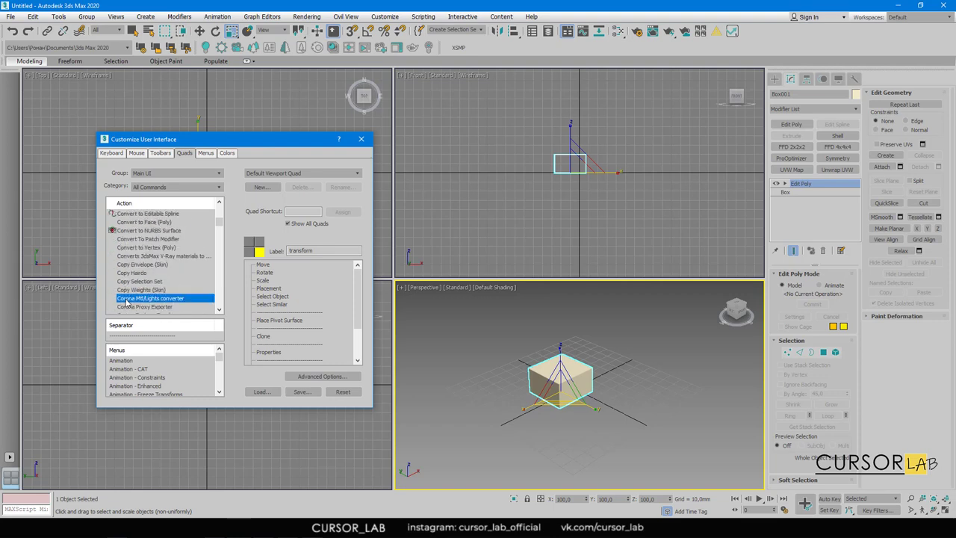
pyautogui.moveTo(136, 299); pyautogui.dragTo(267, 325)
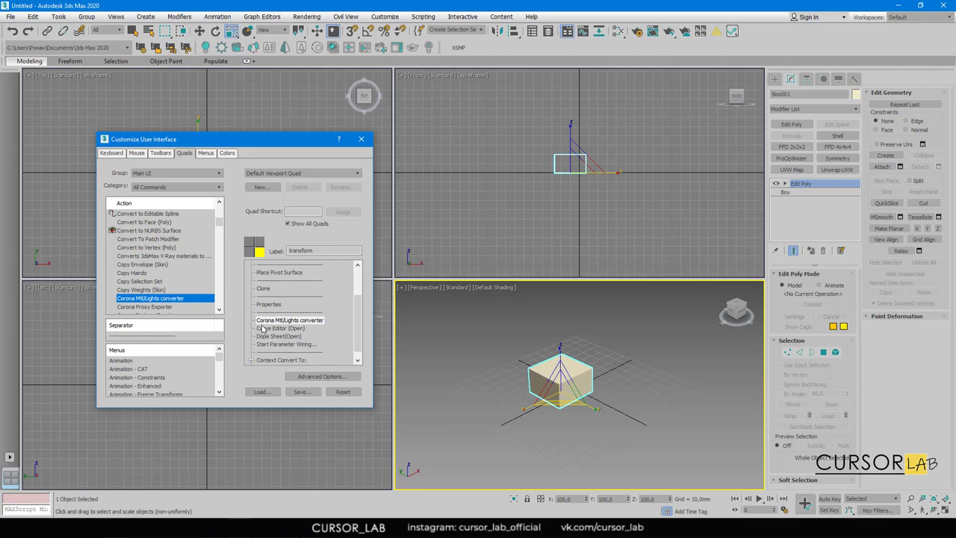
pyautogui.moveTo(140, 307); pyautogui.dragTo(267, 329)
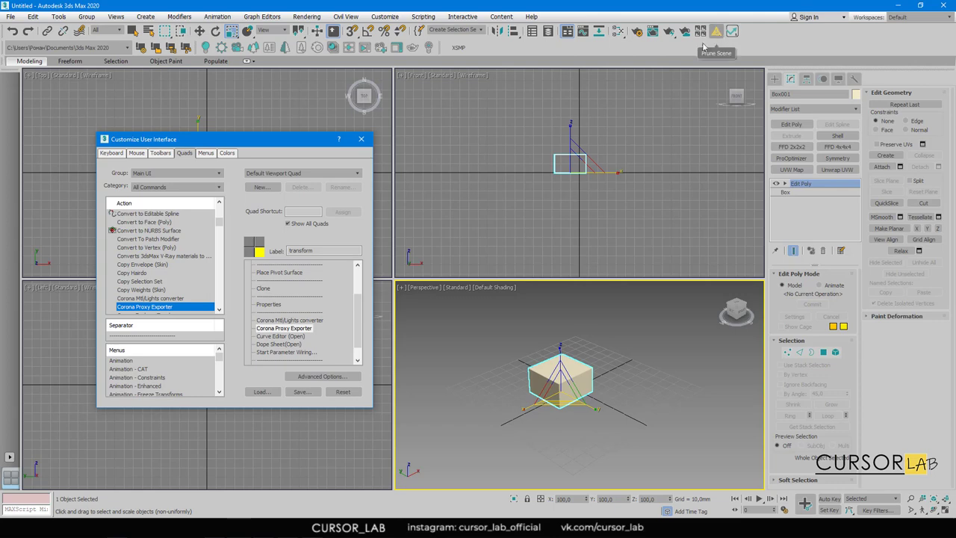
# Add the Prune Scene action to the transform quadrant, between Corona Proxy Exporter and Curve Editor (Open)
pyautogui.moveTo(219, 224); pyautogui.dragTo(217, 264)
pyautogui.scroll(8, 177, 260)
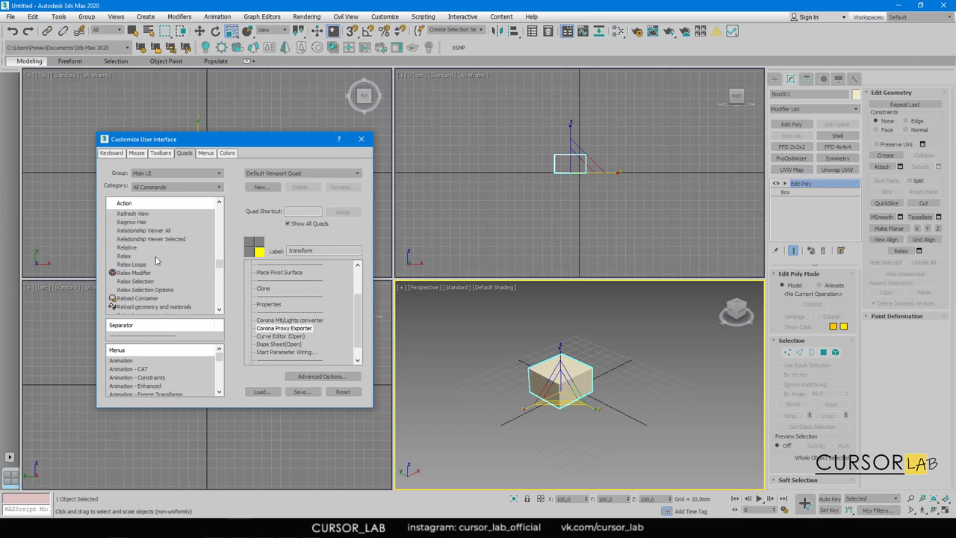
pyautogui.scroll(10, 153, 260)
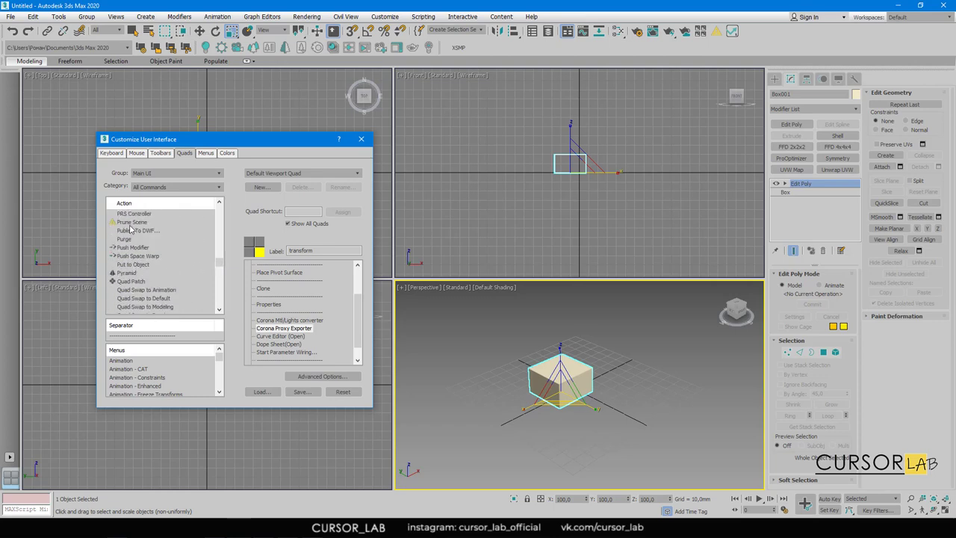
pyautogui.moveTo(130, 223); pyautogui.dragTo(263, 337)
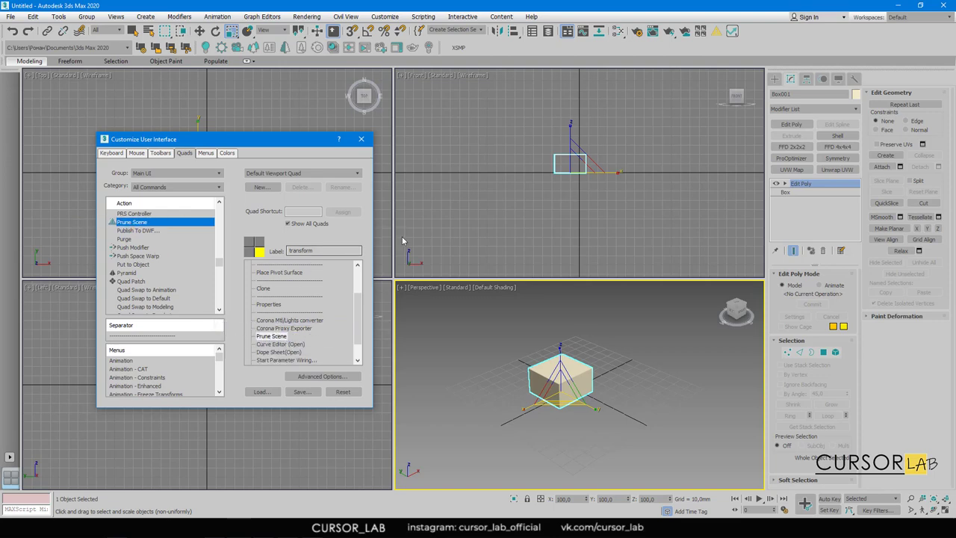
pyautogui.click(301, 392)
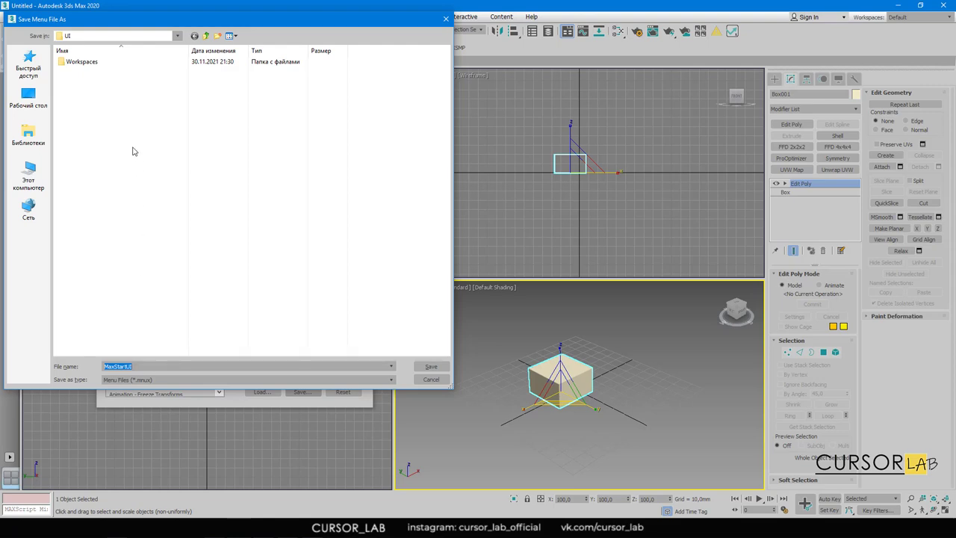
pyautogui.click(146, 368)
pyautogui.click(431, 379)
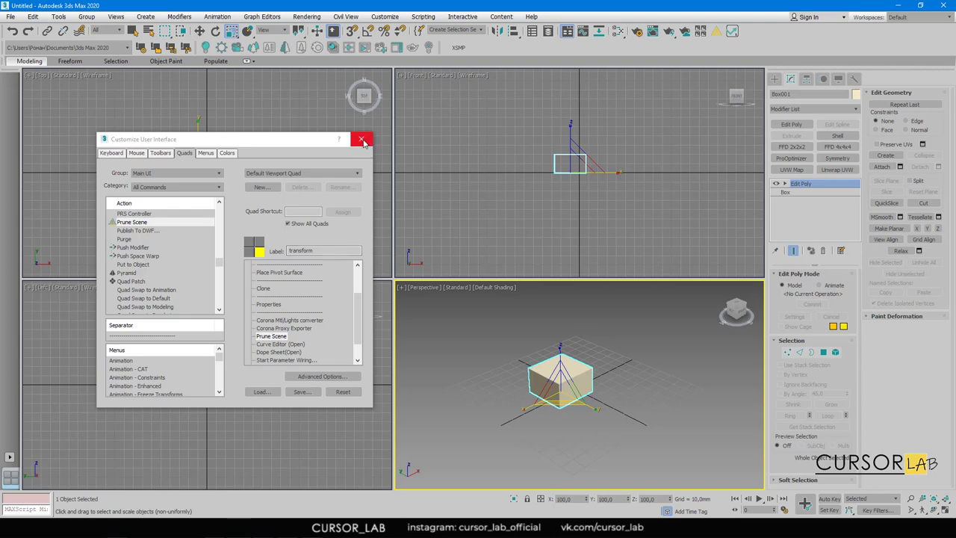
pyautogui.click(283, 151)
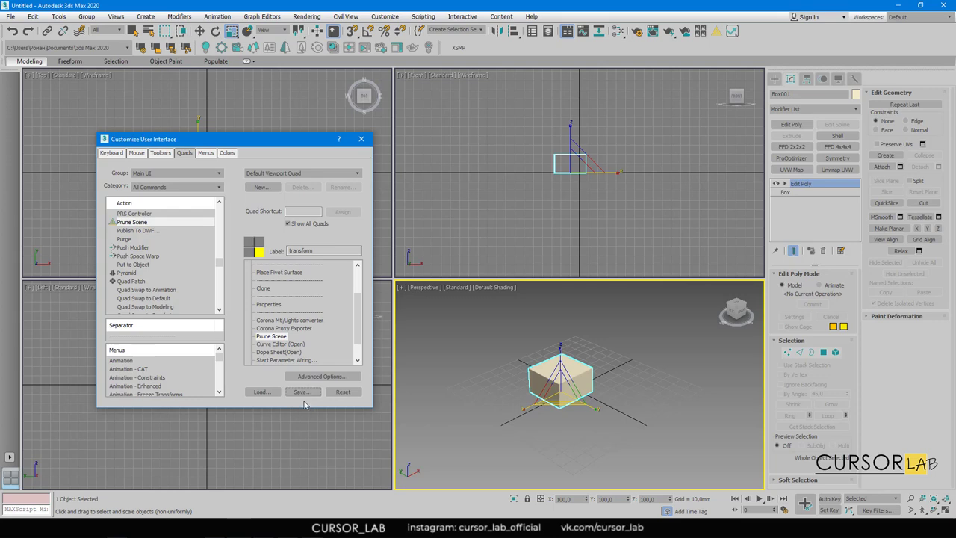
# Leave the interface customization, check the transform quadrant of the quad menu in the Perspective viewport, and deselect the box
pyautogui.click(362, 140)
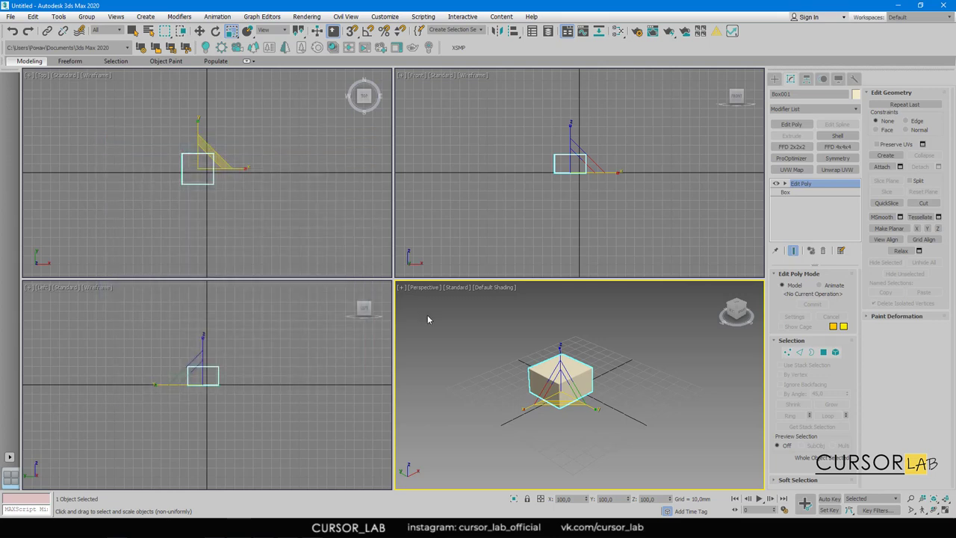
pyautogui.rightClick(475, 329)
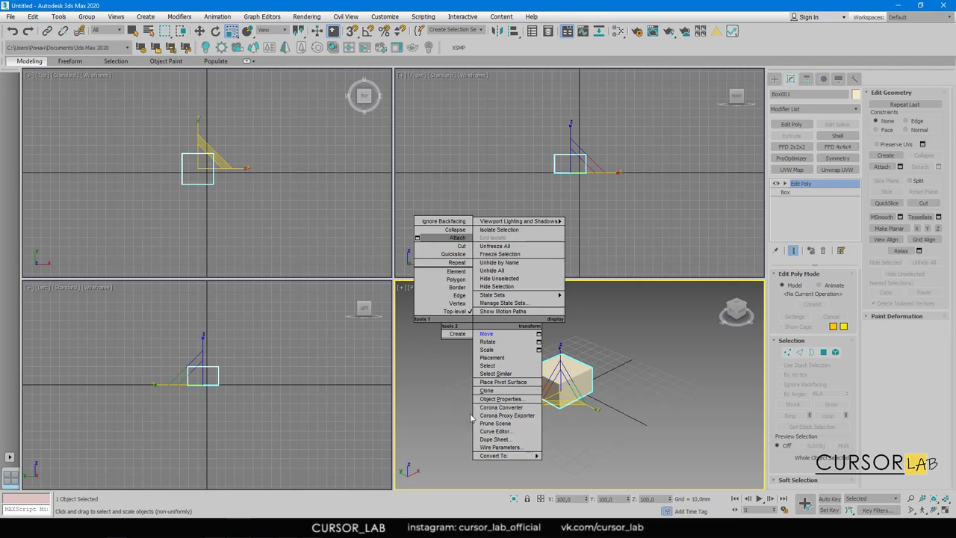
pyautogui.click(432, 390)
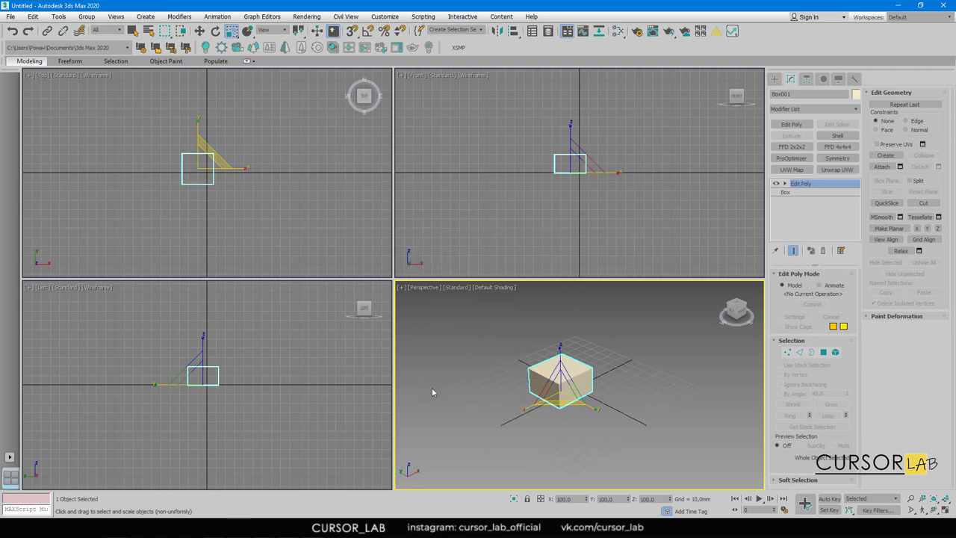
pyautogui.click(432, 388)
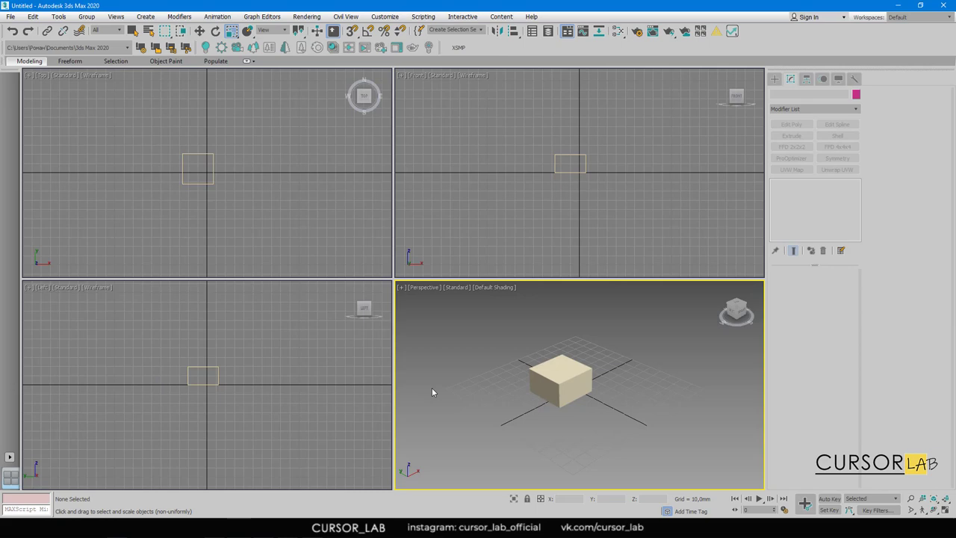